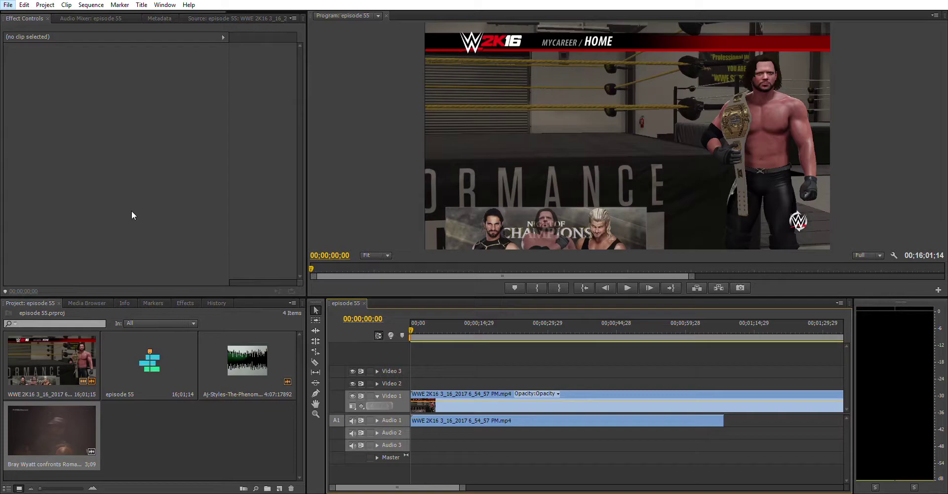
# - Drop the Bray Wyatt clip onto Video 2 at the sequence start, above the WWE gameplay
pyautogui.click(148, 446)
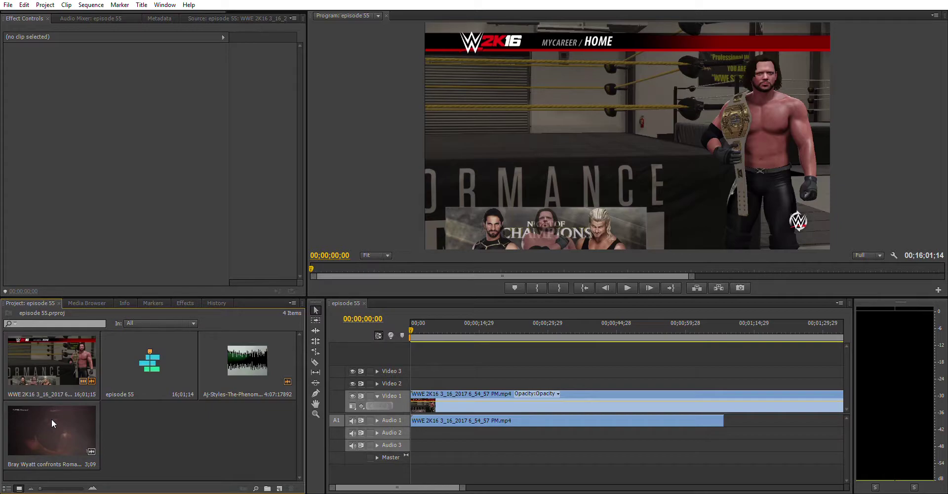
pyautogui.click(52, 419)
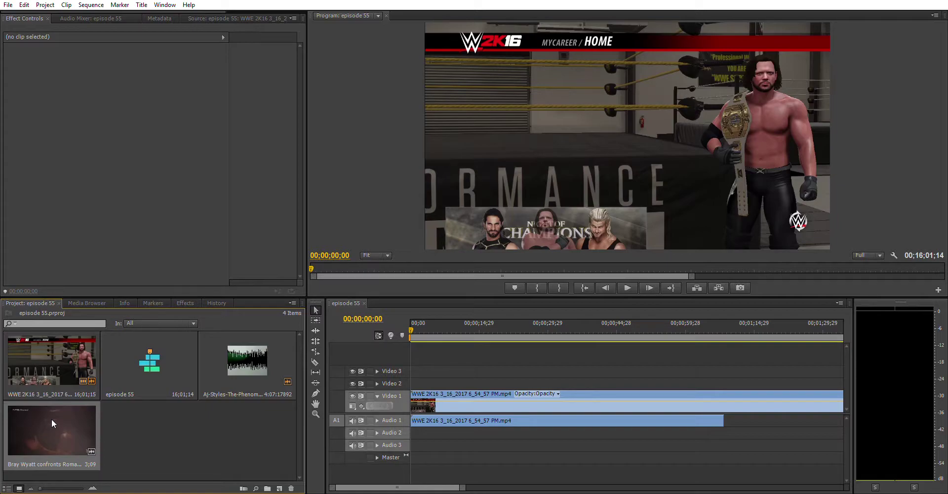
pyautogui.moveTo(51, 419); pyautogui.dragTo(408, 379)
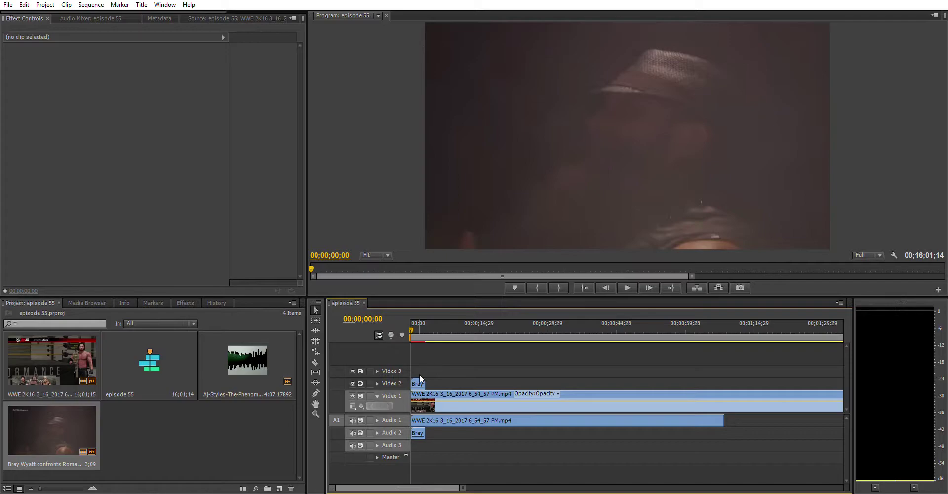
pyautogui.click(452, 401)
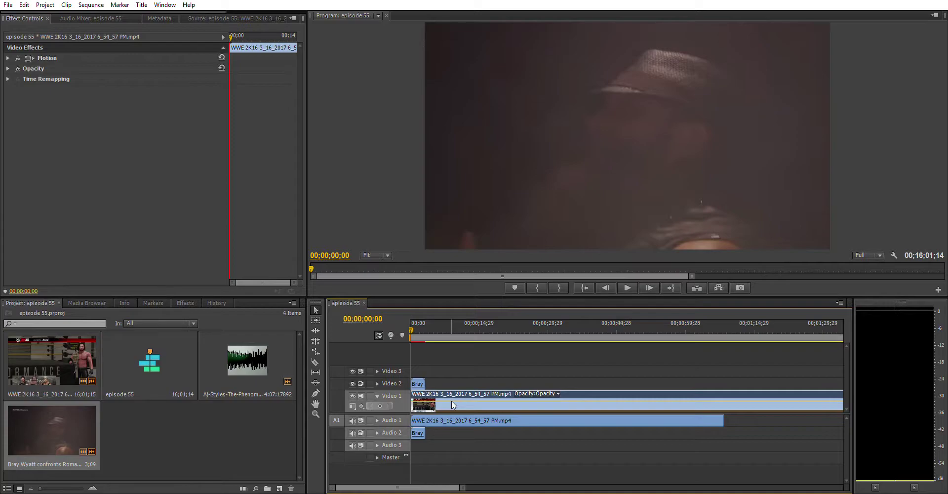
# - Select the Bray Wyatt clip and activate its Motion effect to show the bounding box
pyautogui.click(419, 381)
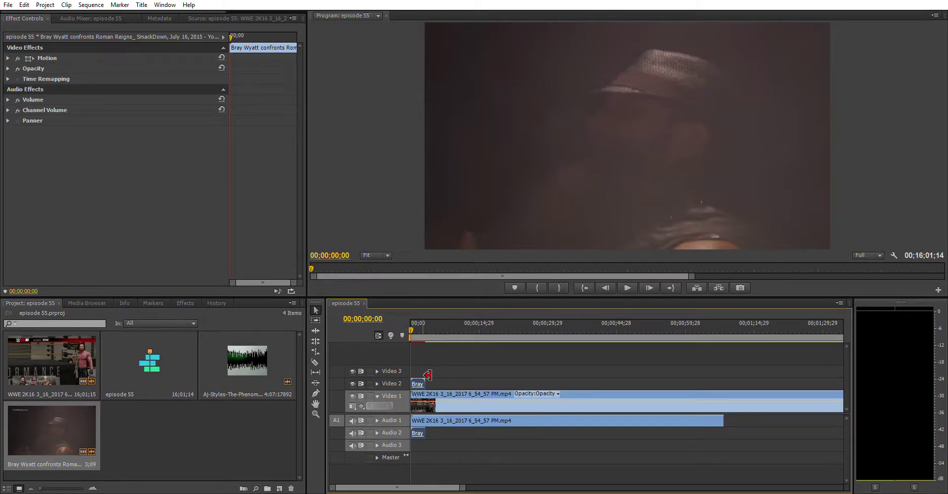
pyautogui.doubleClick(625, 119)
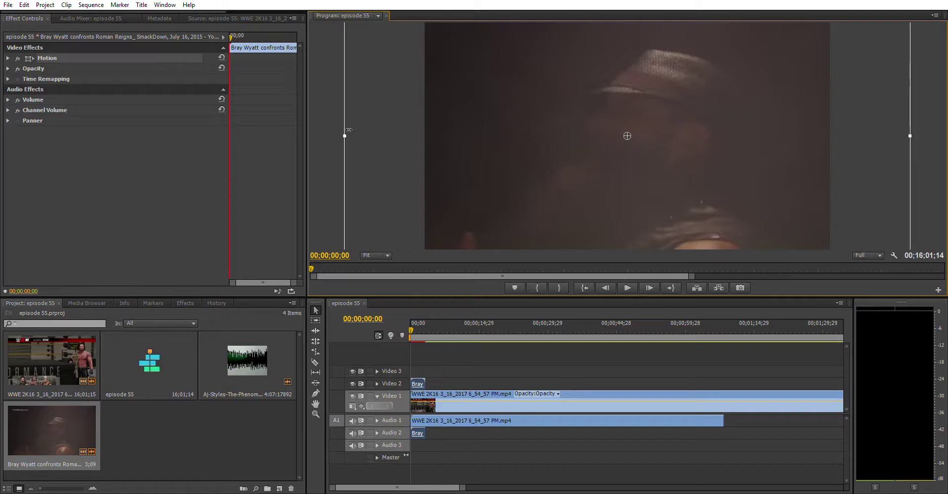
pyautogui.moveTo(349, 129); pyautogui.dragTo(566, 133)
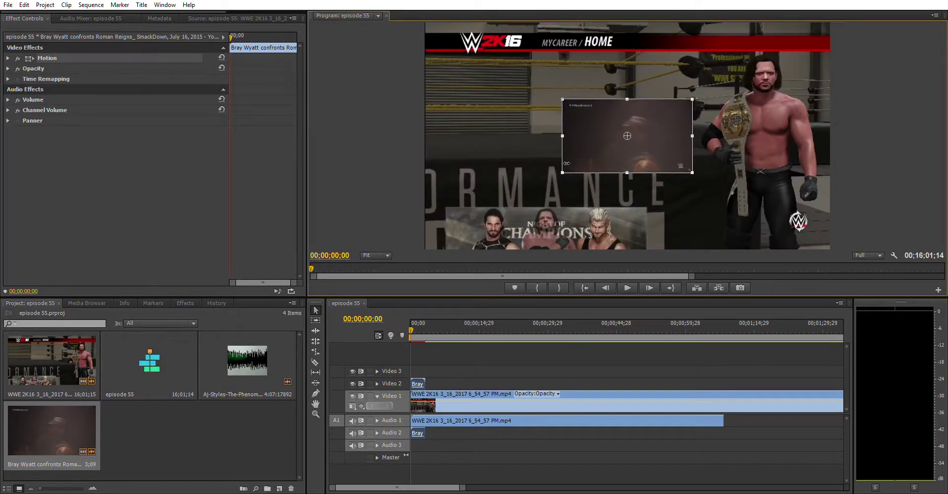
pyautogui.moveTo(626, 148); pyautogui.dragTo(758, 151)
pyautogui.moveTo(816, 224); pyautogui.dragTo(698, 106)
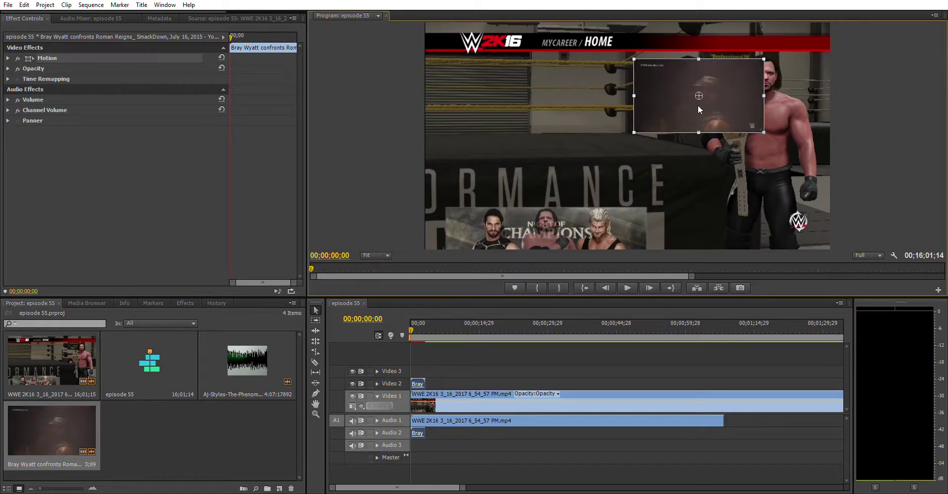
pyautogui.moveTo(698, 106); pyautogui.dragTo(754, 81)
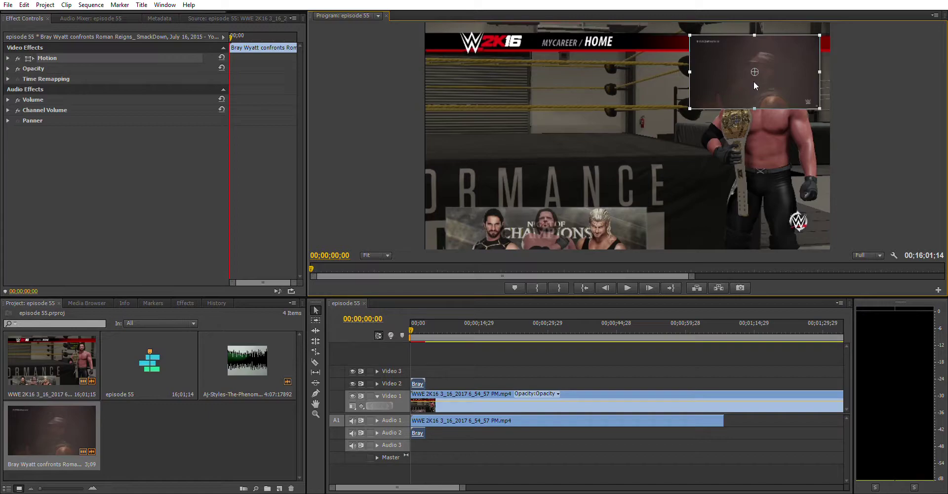
pyautogui.moveTo(754, 81)
pyautogui.mouseDown()
pyautogui.moveTo(763, 67)
pyautogui.moveTo(757, 84)
pyautogui.mouseUp()
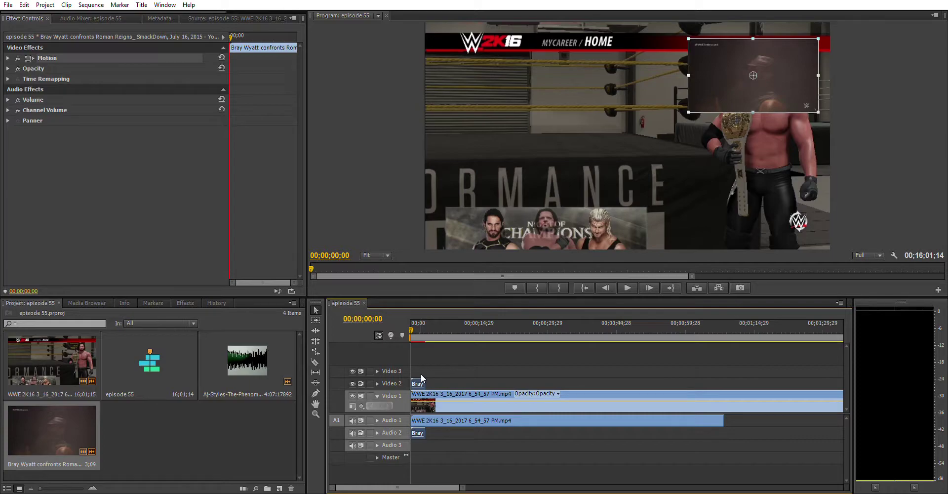
pyautogui.press('Delete')
pyautogui.moveTo(61, 431); pyautogui.dragTo(416, 377)
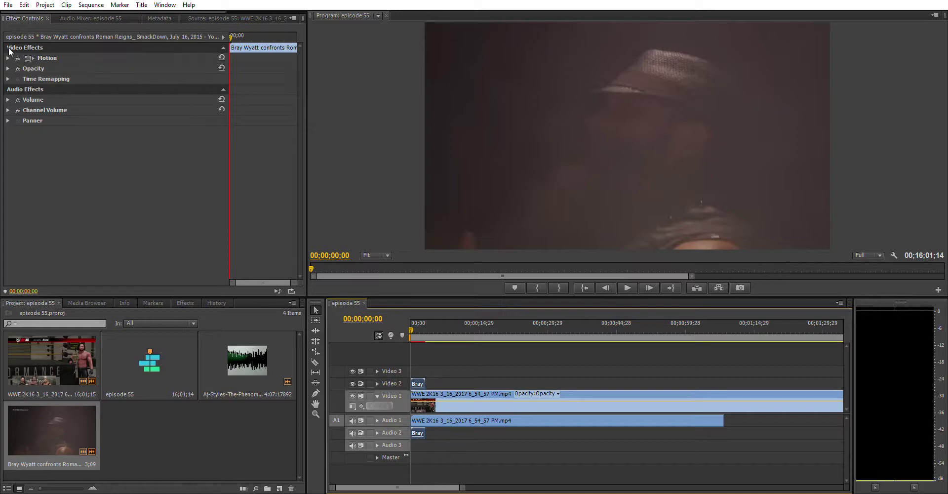
# - Select the Bray Wyatt clip on Video 2 and expand its Motion settings in Effect Controls
pyautogui.click(447, 371)
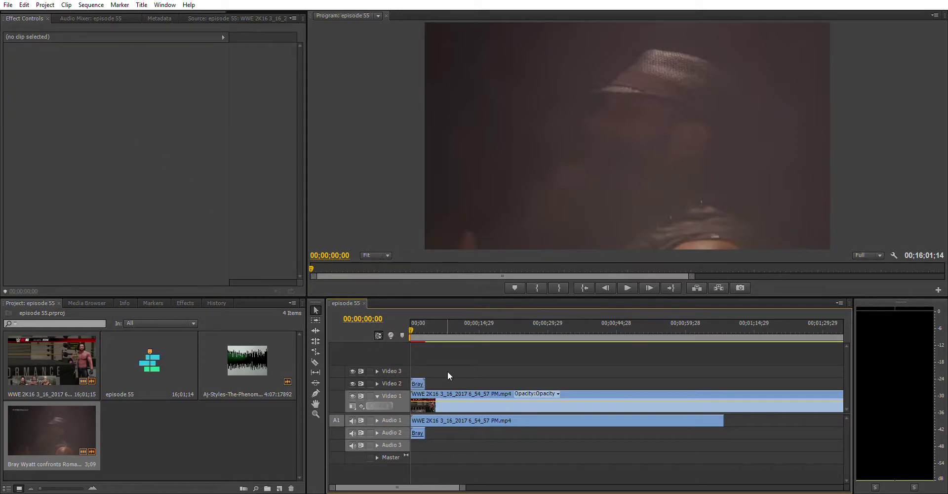
pyautogui.click(420, 382)
pyautogui.click(417, 374)
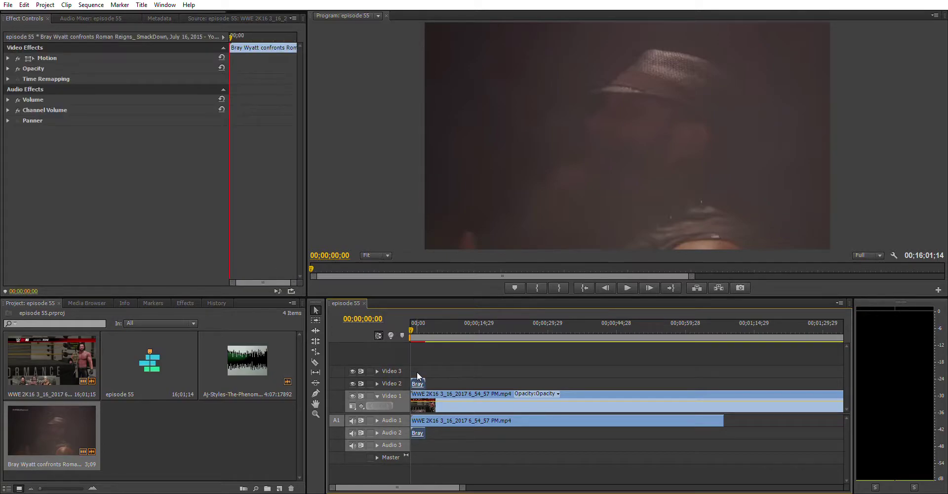
pyautogui.click(8, 58)
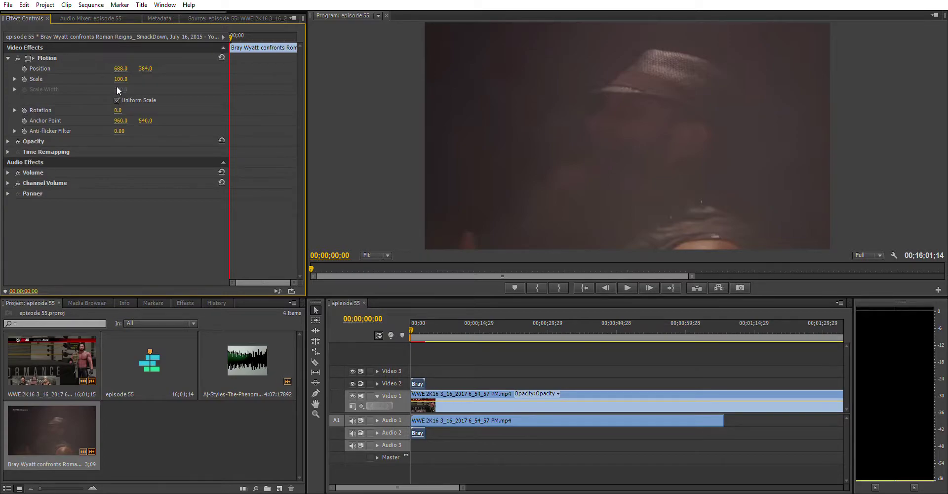
# - Turn off uniform scale and try Scale Height 37 and Scale Width 23
pyautogui.click(117, 99)
pyautogui.click(122, 78)
pyautogui.write('85')
pyautogui.press('Return')
pyautogui.write('37')
pyautogui.press('Return')
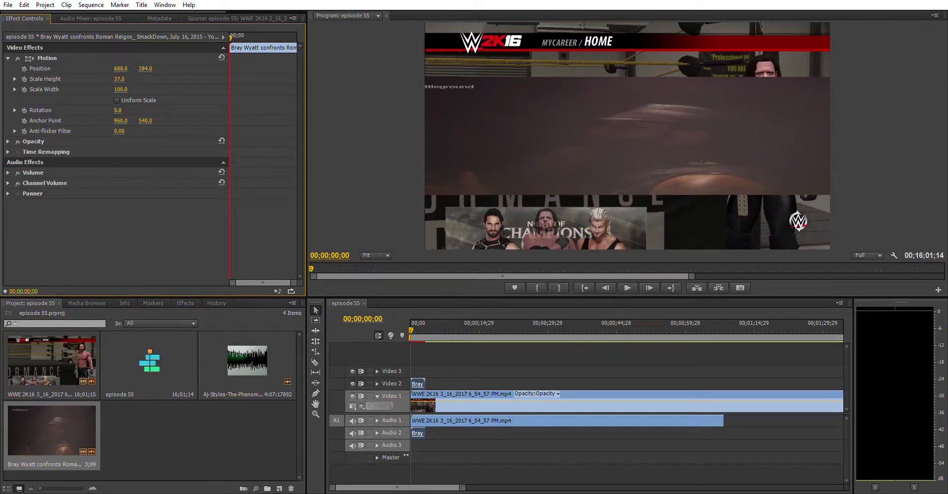
pyautogui.click(121, 89)
pyautogui.write('42')
pyautogui.press('Return')
pyautogui.write('23')
pyautogui.press('Return')
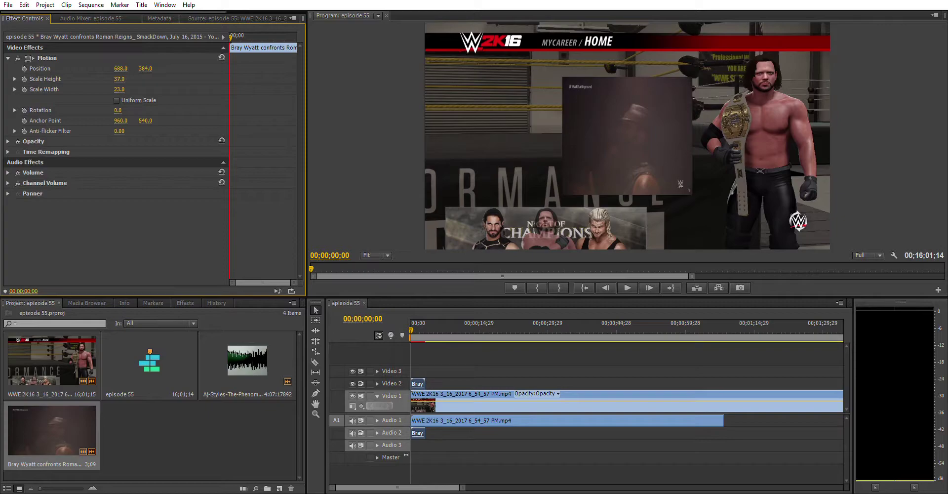
# - Set Scale Height to 23 and scrub Scale Width down to 19
pyautogui.click(133, 76)
pyautogui.write('23')
pyautogui.press('Return')
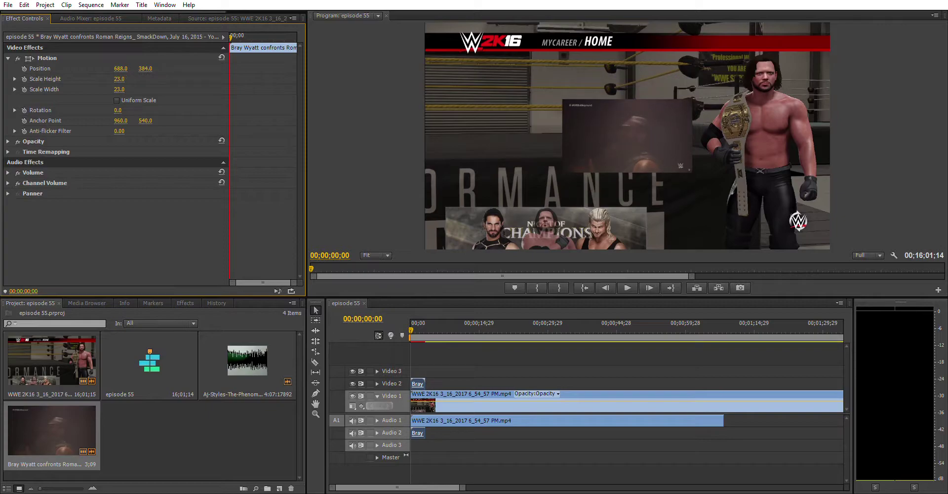
pyautogui.moveTo(119, 89); pyautogui.dragTo(110, 89)
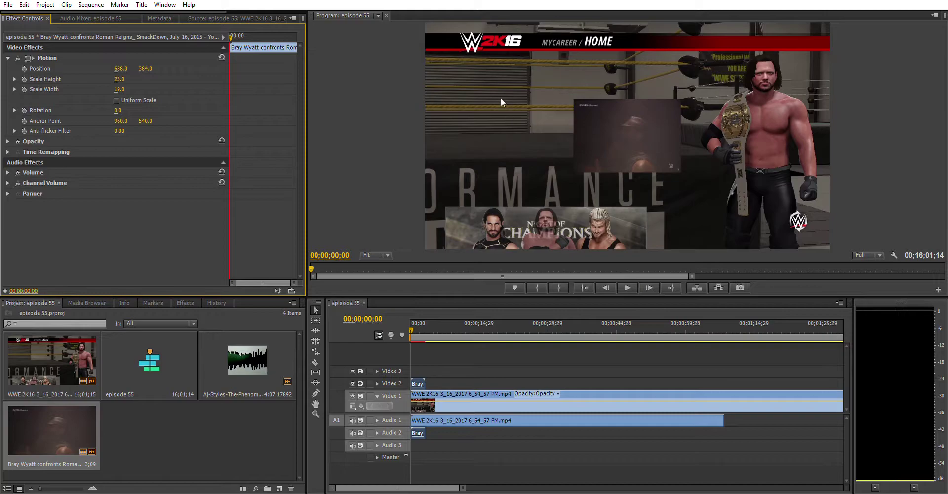
# - Drag the Bray Wyatt inset up and right in the Program monitor, then reselect its clip
pyautogui.click(635, 150)
pyautogui.moveTo(648, 147); pyautogui.dragTo(663, 122)
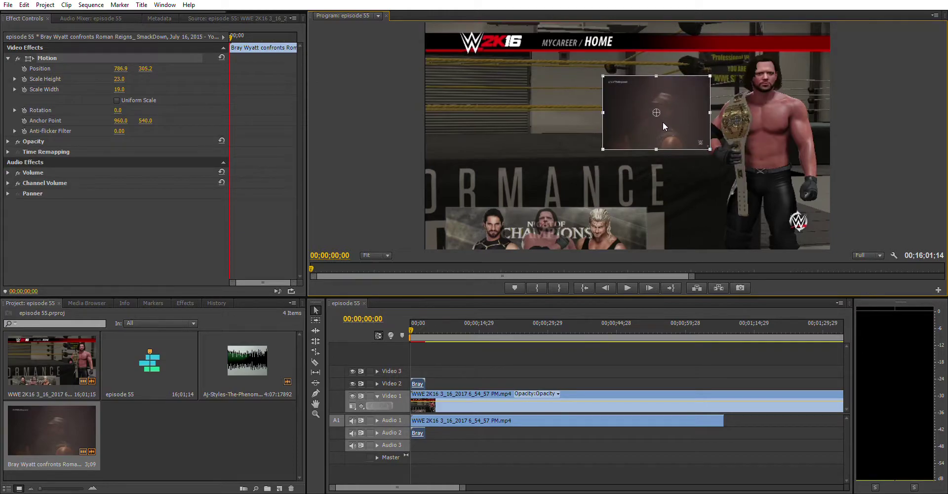
pyautogui.click(547, 134)
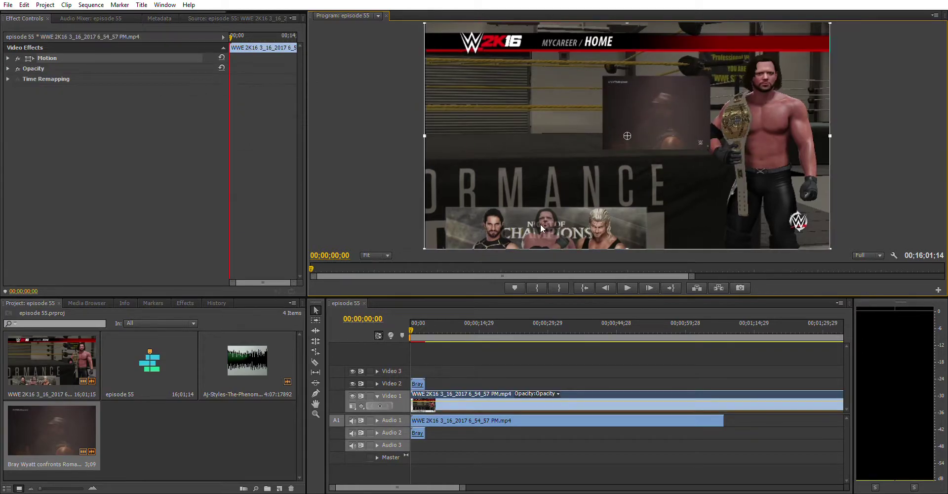
pyautogui.click(421, 383)
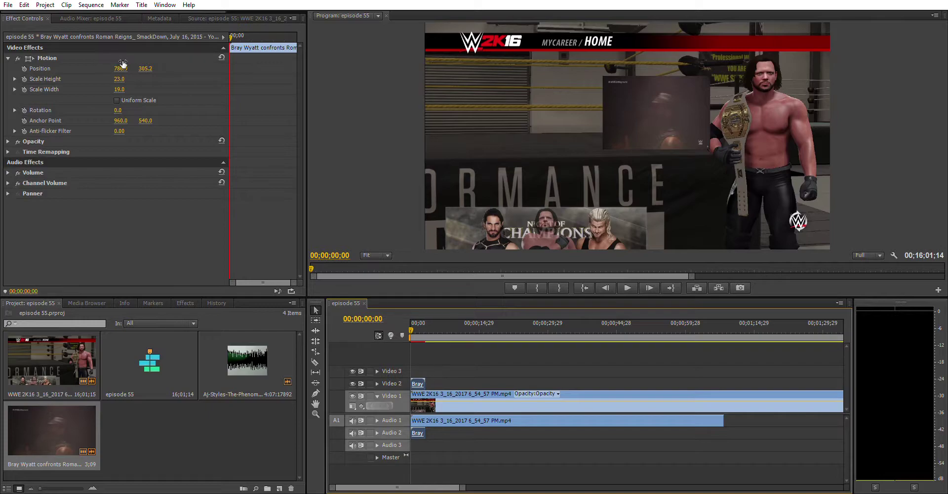
# - Adjust the inset's Position to 489.4, 343.9, just left of frame centre
pyautogui.moveTo(123, 63); pyautogui.dragTo(128, 62)
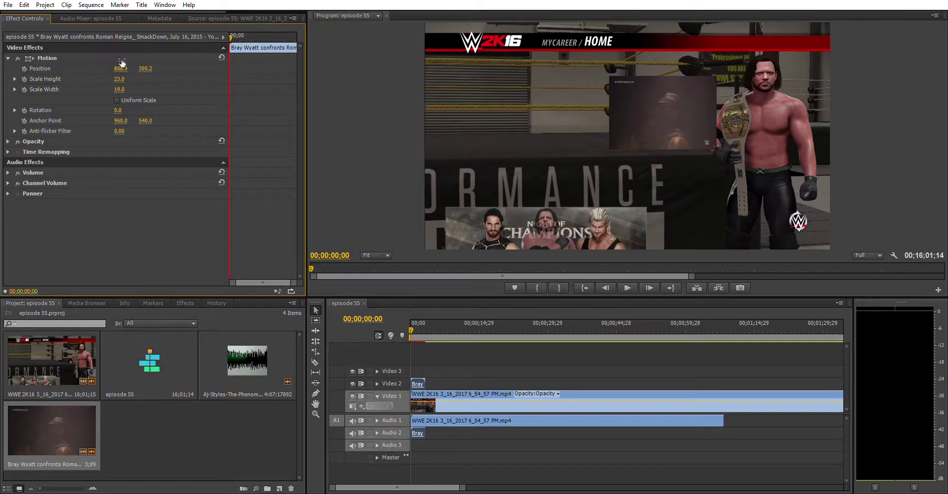
pyautogui.moveTo(122, 63); pyautogui.dragTo(182, 62)
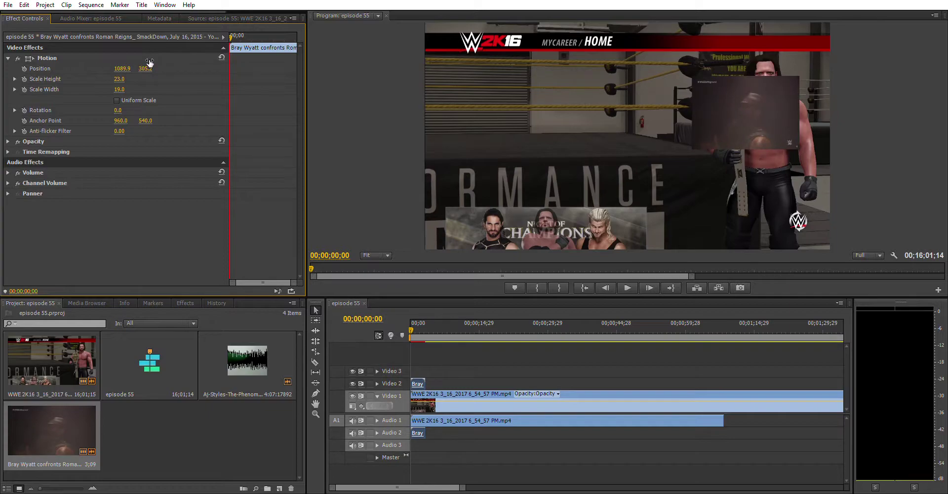
pyautogui.moveTo(130, 63); pyautogui.dragTo(190, 68)
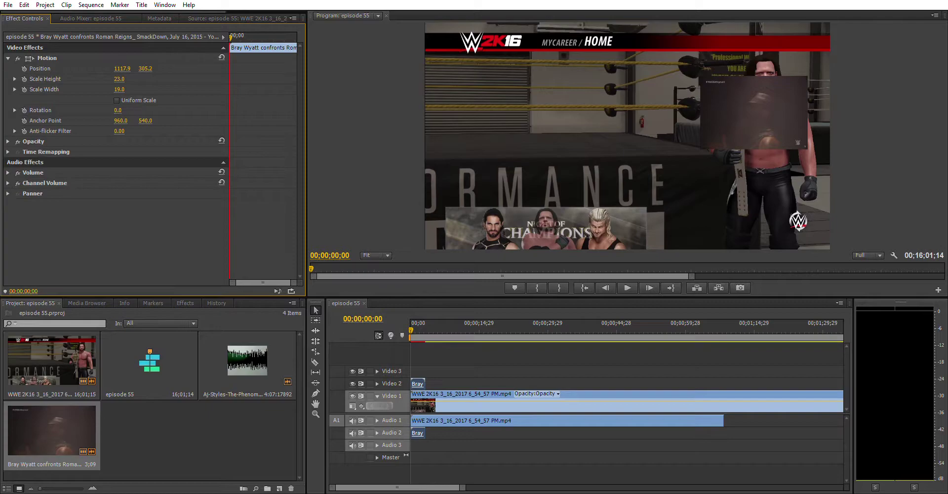
pyautogui.moveTo(145, 68); pyautogui.dragTo(241, 68)
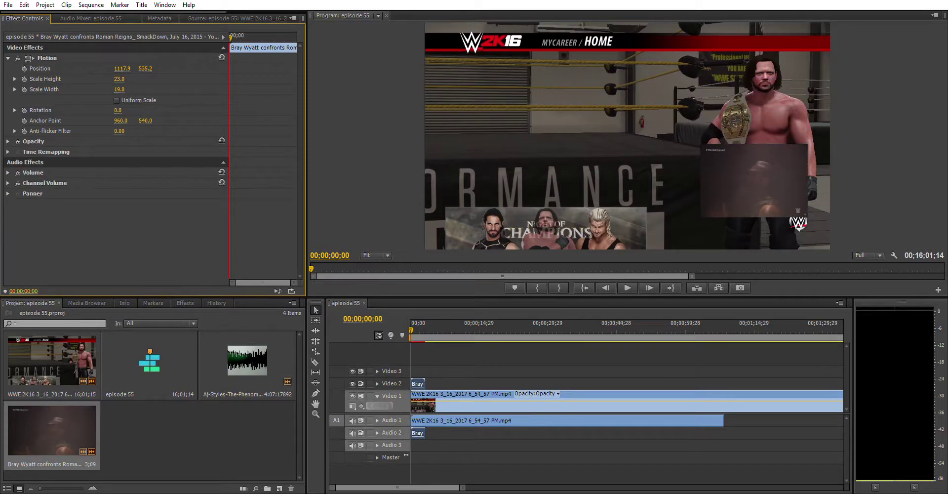
pyautogui.moveTo(145, 68); pyautogui.dragTo(13, 68)
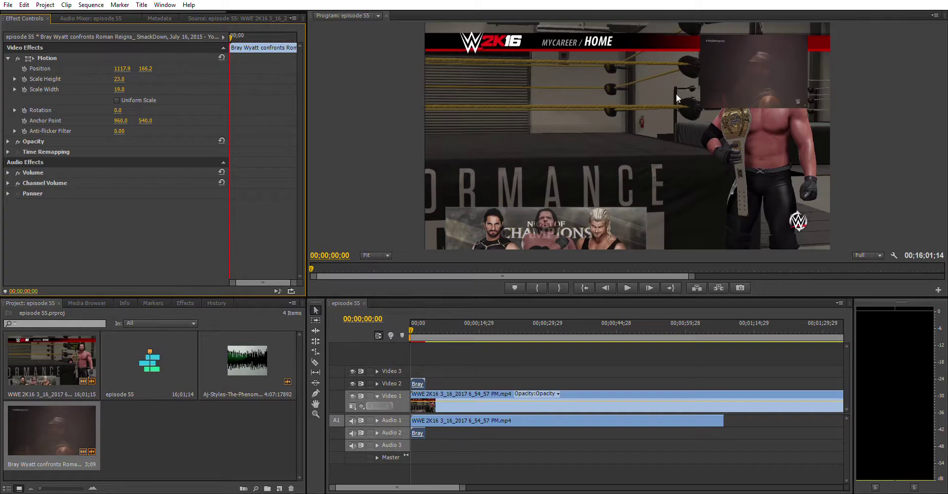
pyautogui.moveTo(771, 72); pyautogui.dragTo(622, 121)
pyautogui.moveTo(682, 122); pyautogui.dragTo(587, 127)
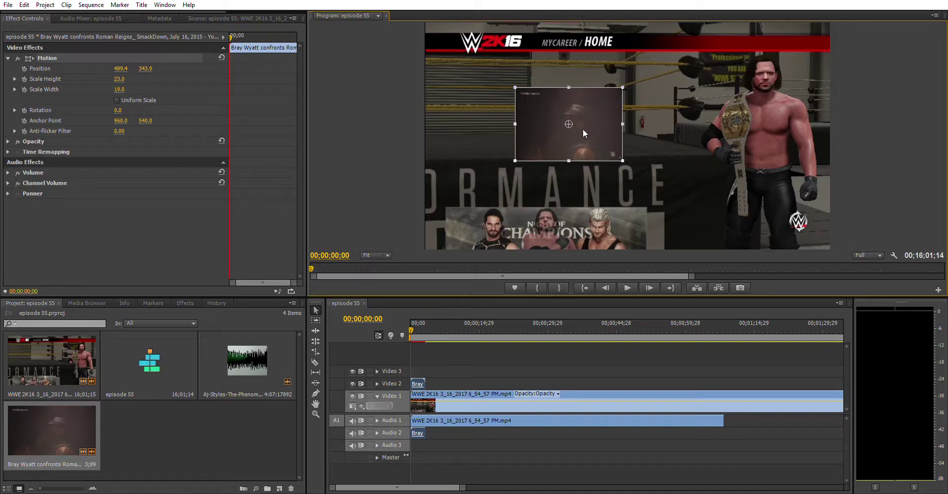
# - Move the inset to the top-right corner (1153.1, 151.1) and widen it to Scale Width 20.2
pyautogui.moveTo(583, 128); pyautogui.dragTo(779, 72)
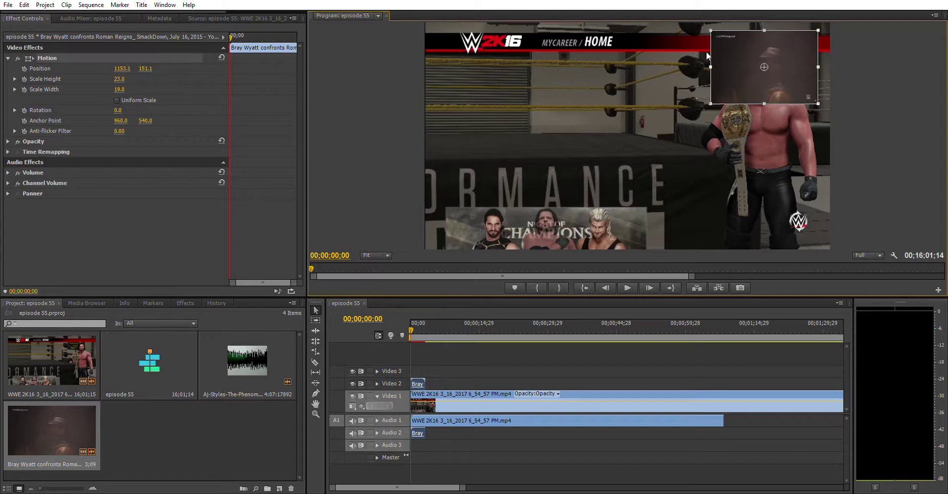
pyautogui.moveTo(713, 59)
pyautogui.mouseDown()
pyautogui.moveTo(736, 62)
pyautogui.moveTo(697, 63)
pyautogui.moveTo(713, 64)
pyautogui.mouseUp()
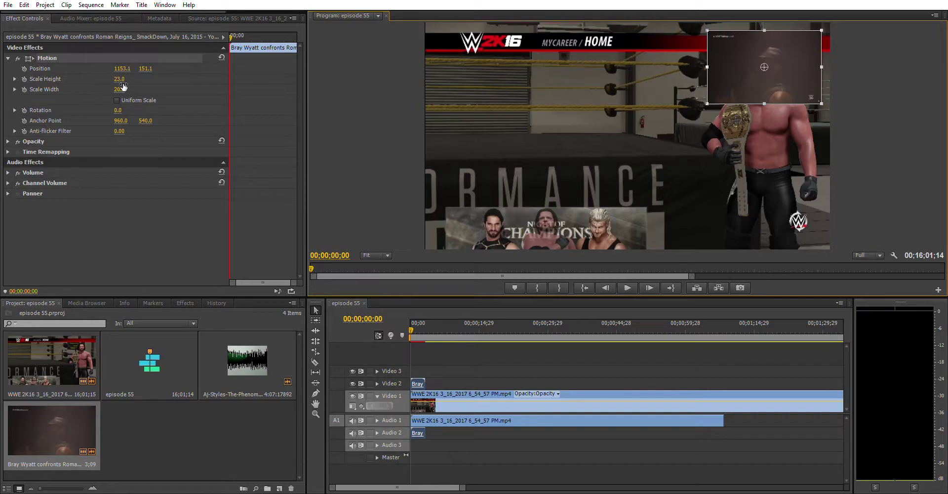
# - Drag the inset into the gameplay's top-left corner, around position 289.5, 147.7
pyautogui.moveTo(779, 70); pyautogui.dragTo(498, 82)
pyautogui.moveTo(499, 71); pyautogui.dragTo(500, 70)
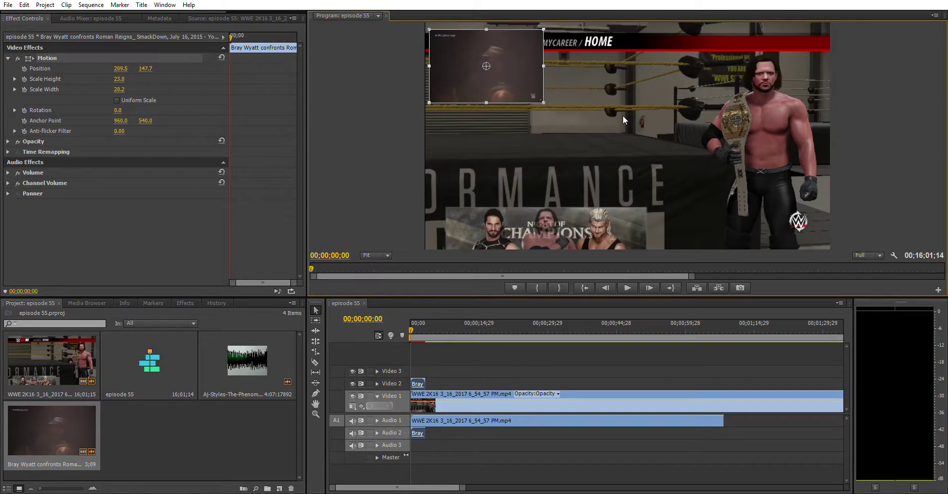
# - Play the sequence with the top-left inset and stop at about 00;00;04;04
pyautogui.click(621, 282)
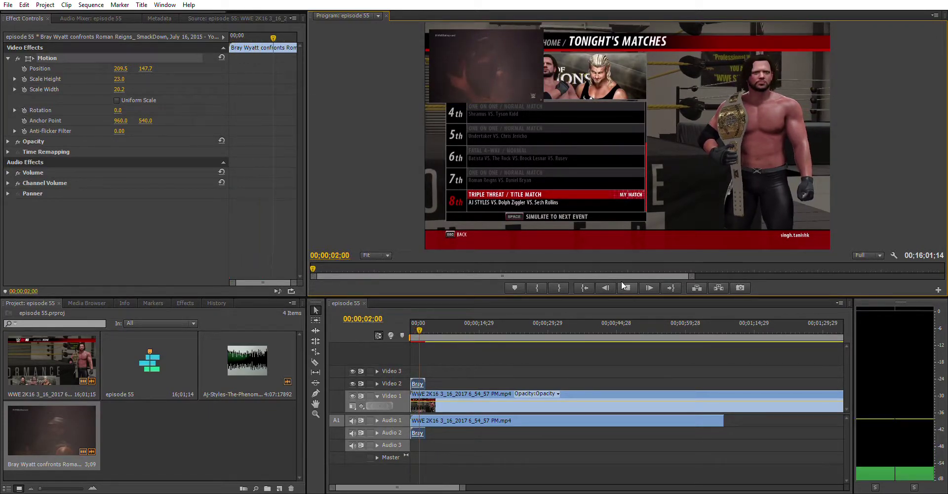
pyautogui.click(622, 282)
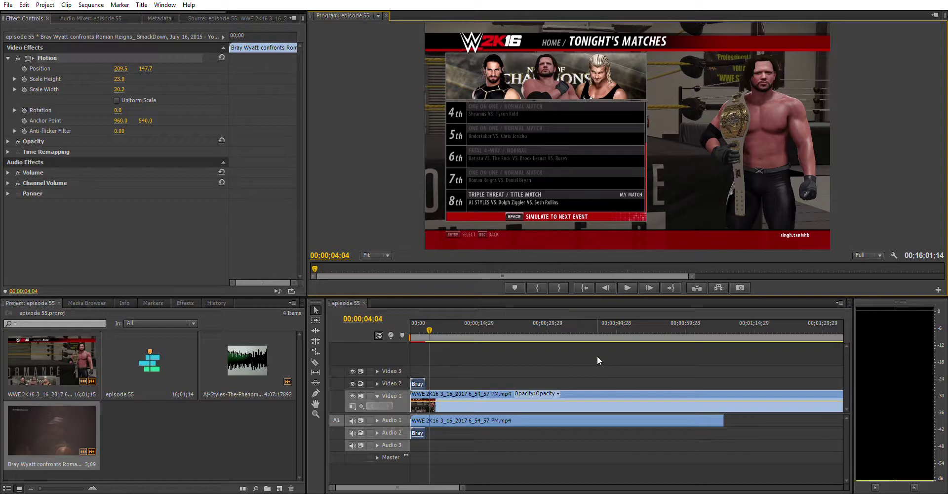